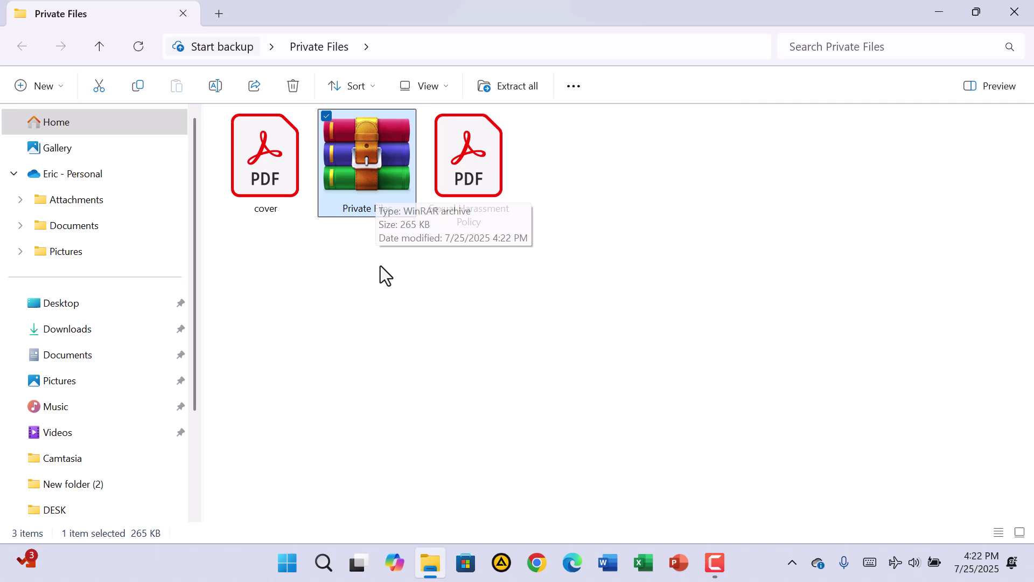
- Open Private Files.rar and enter its password to preview the two encrypted PDFs
{"action": "double_click", "coordinate": [374, 159]}
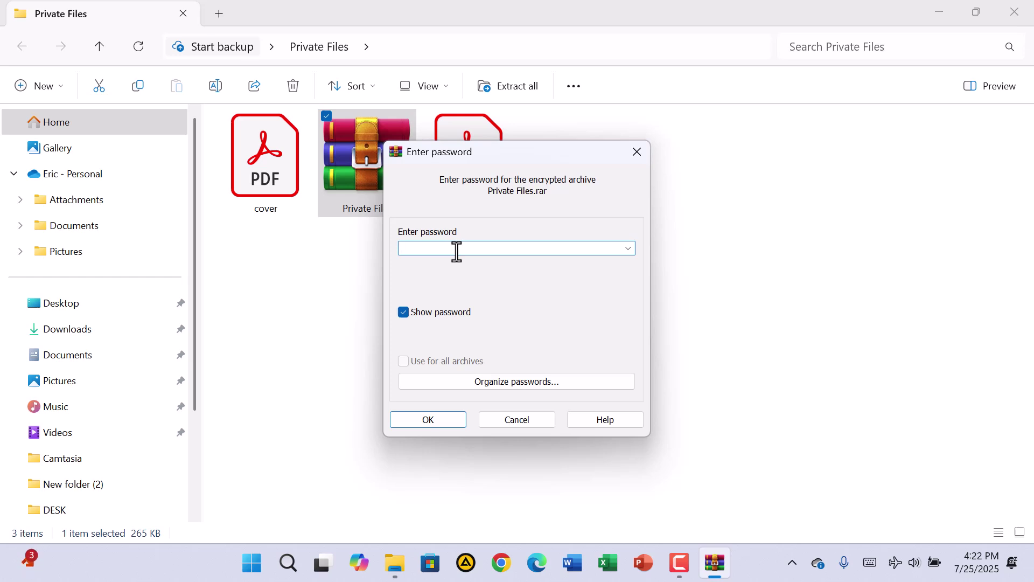
{"action": "left_click", "coordinate": [437, 419]}
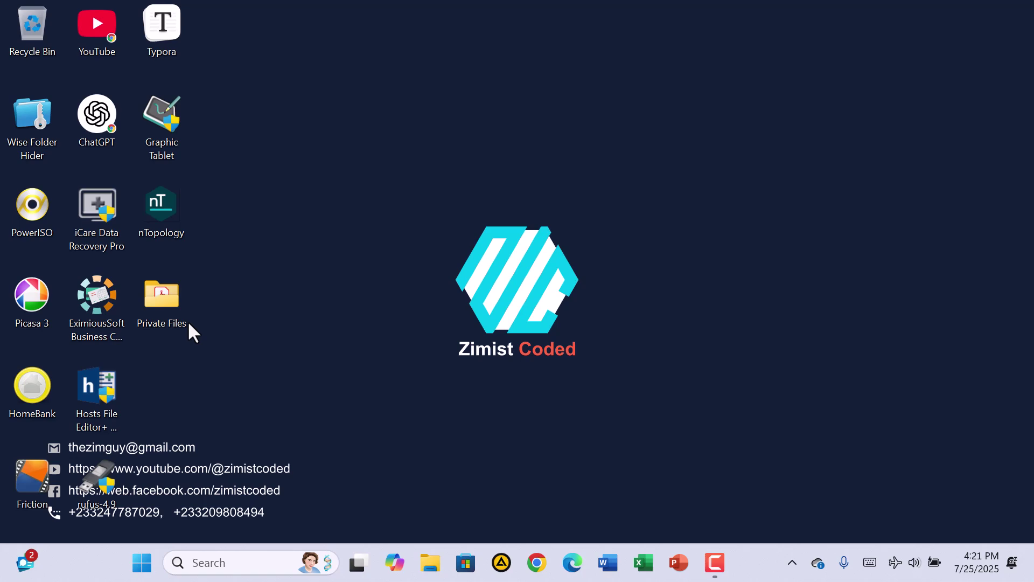
- In the Private Files folder, select both PDFs and show their WinRAR context-menu options
{"action": "double_click", "coordinate": [187, 303]}
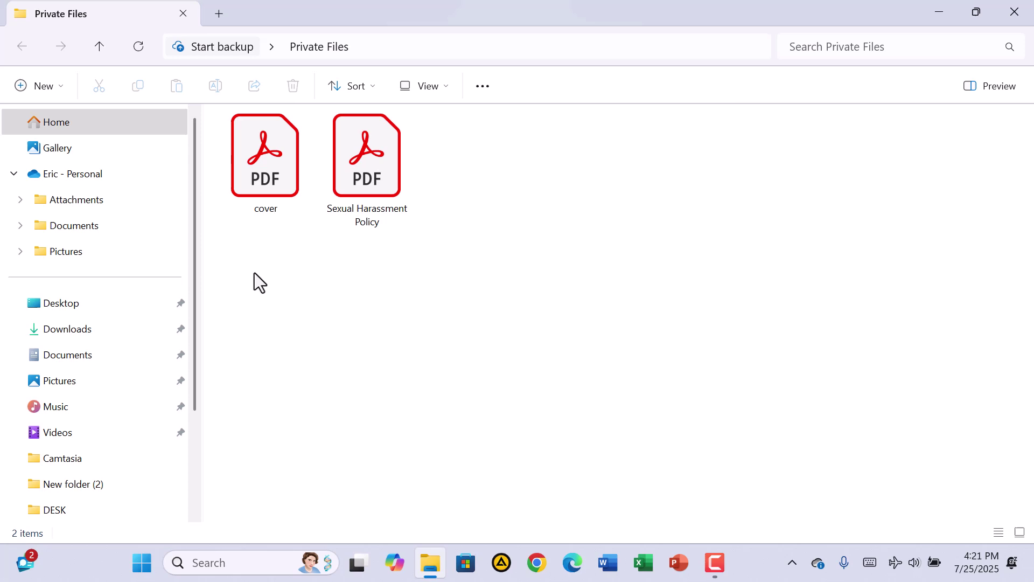
{"action": "left_click_drag", "start_coordinate": [254, 272], "coordinate": [378, 178]}
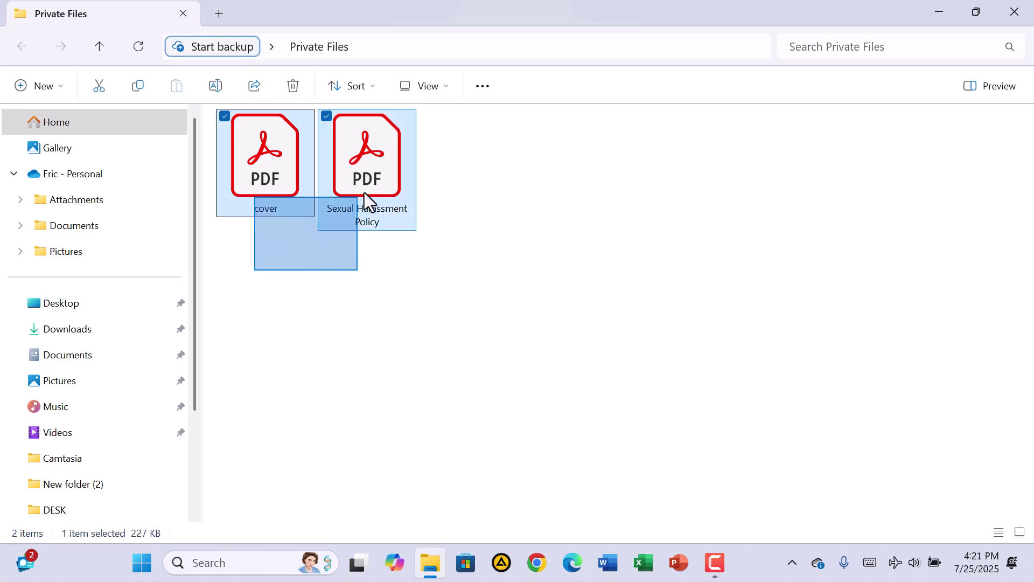
{"action": "right_click", "coordinate": [387, 142]}
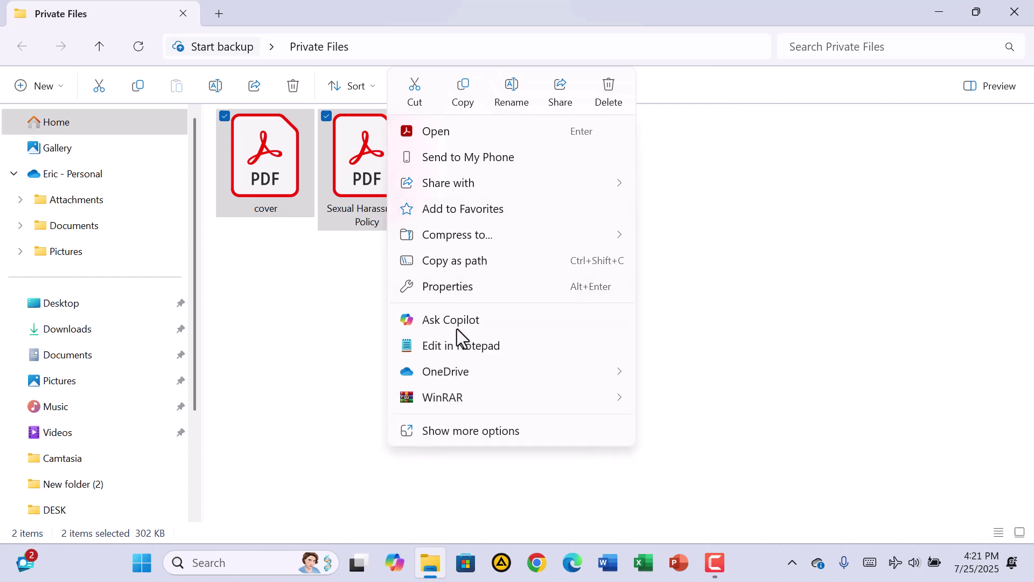
{"action": "mouse_move", "coordinate": [443, 397]}
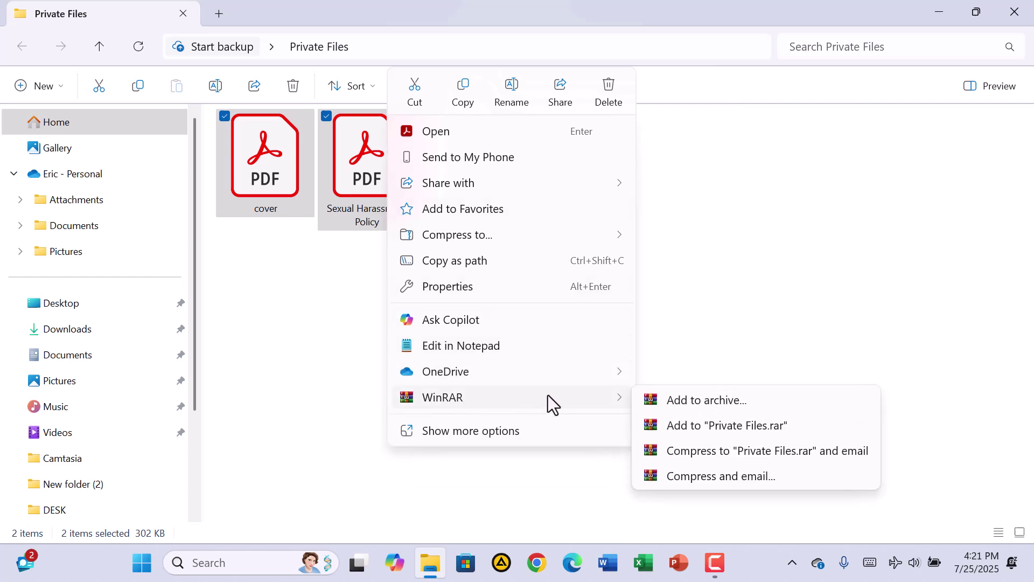
- Add both PDFs to a new archive named Private Files.rar and reach its password settings
{"action": "left_click", "coordinate": [708, 399]}
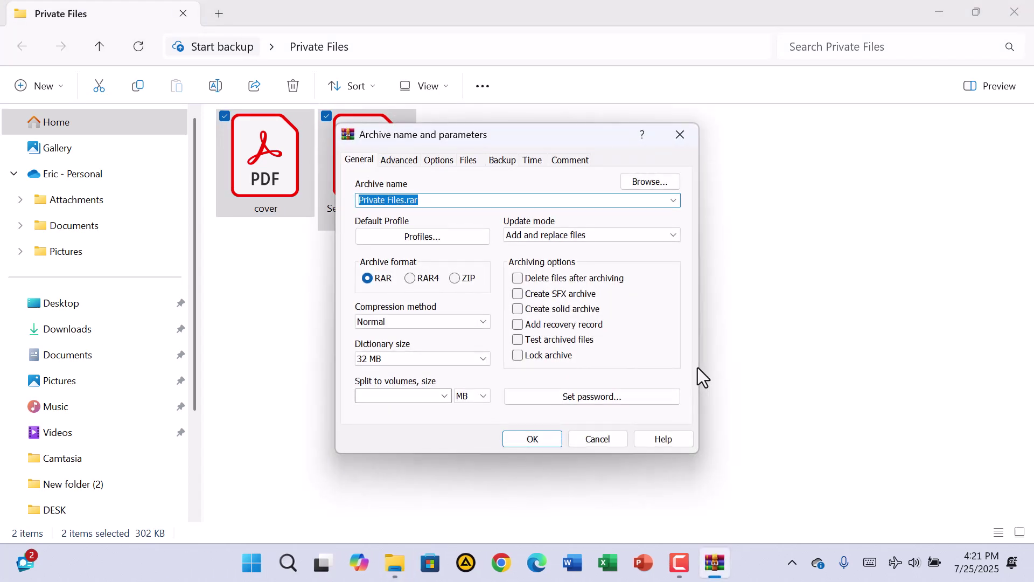
{"action": "left_click", "coordinate": [421, 200]}
{"action": "left_click_drag", "start_coordinate": [404, 200], "coordinate": [332, 205]}
{"action": "left_click", "coordinate": [578, 397]}
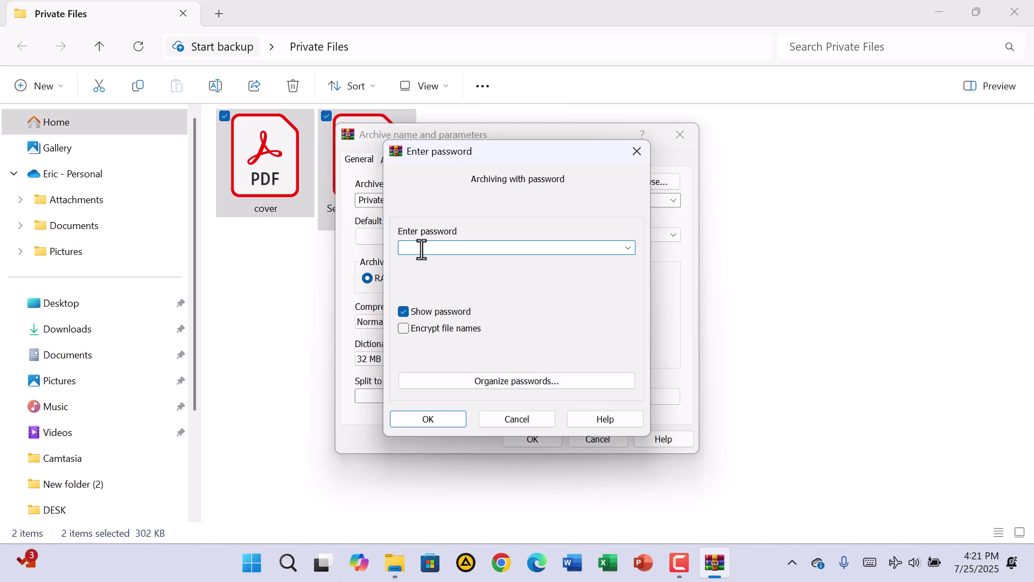
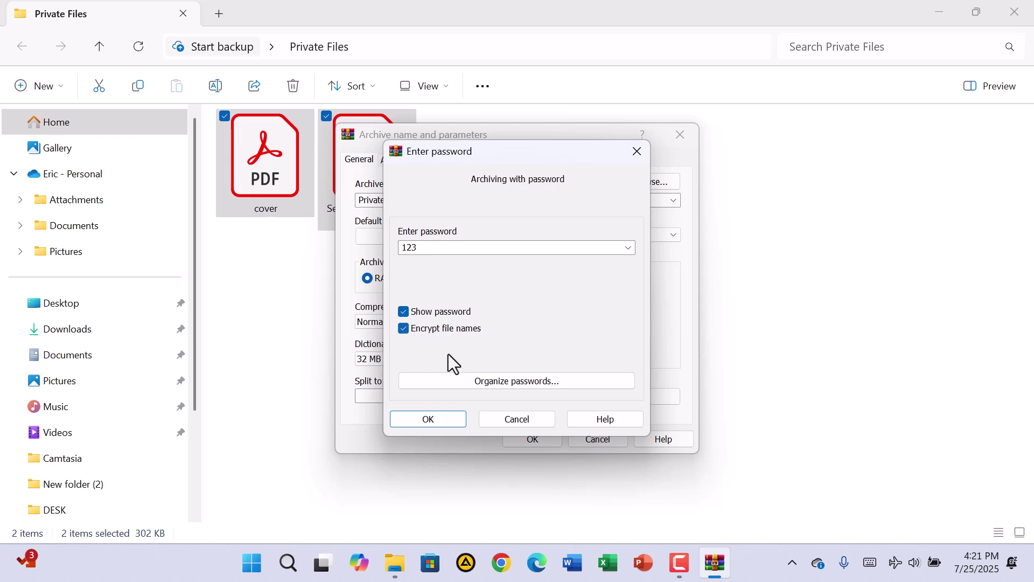
{"action": "left_click", "coordinate": [441, 418]}
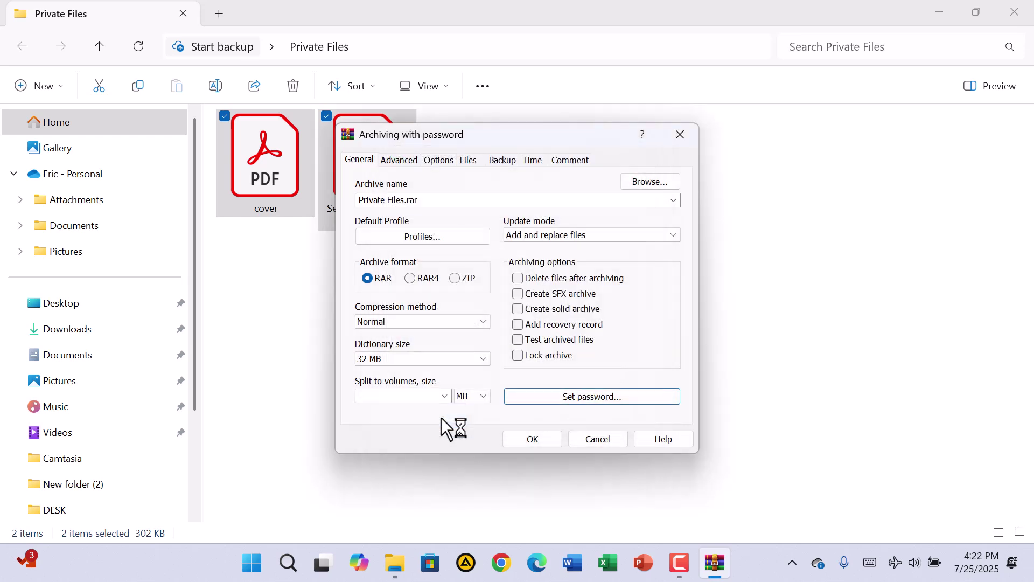
{"action": "left_click", "coordinate": [529, 437]}
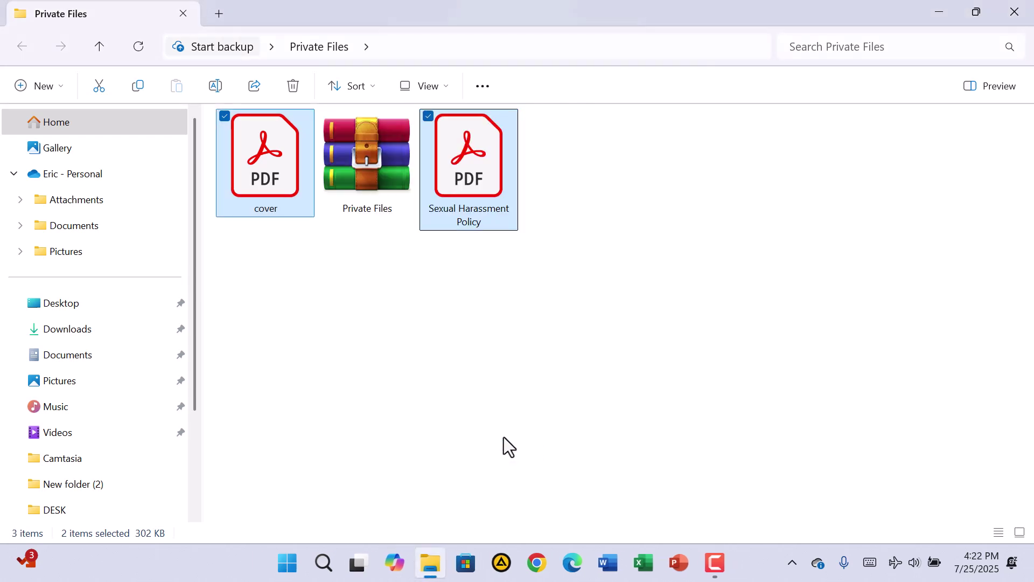
{"action": "left_click", "coordinate": [374, 174]}
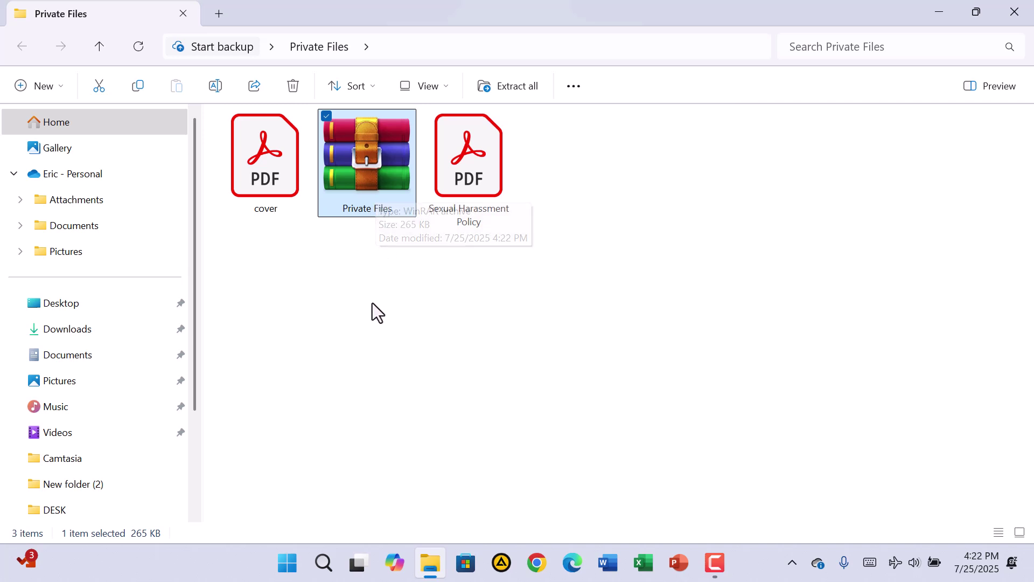
{"action": "double_click", "coordinate": [373, 159]}
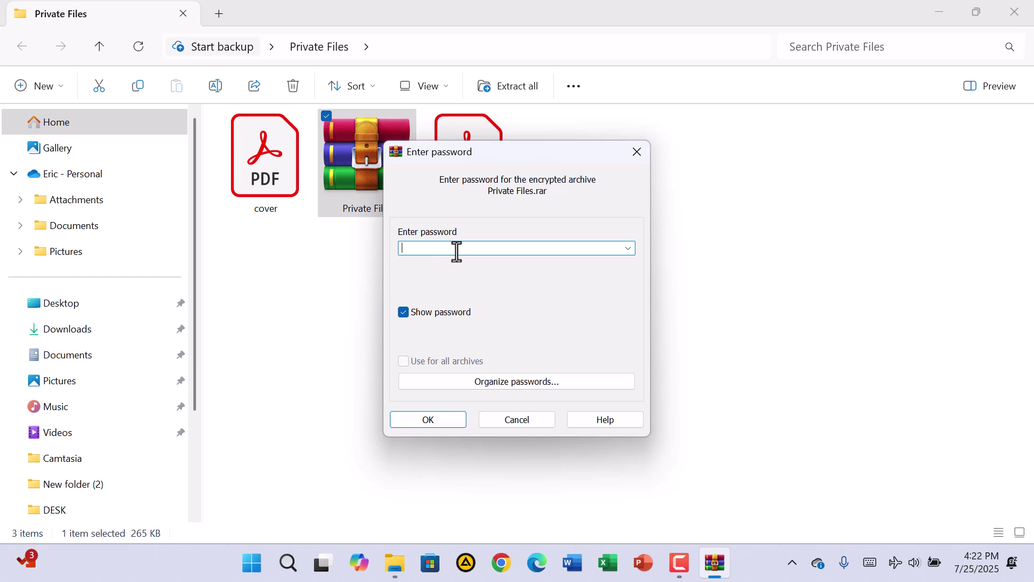
{"action": "left_click", "coordinate": [437, 419]}
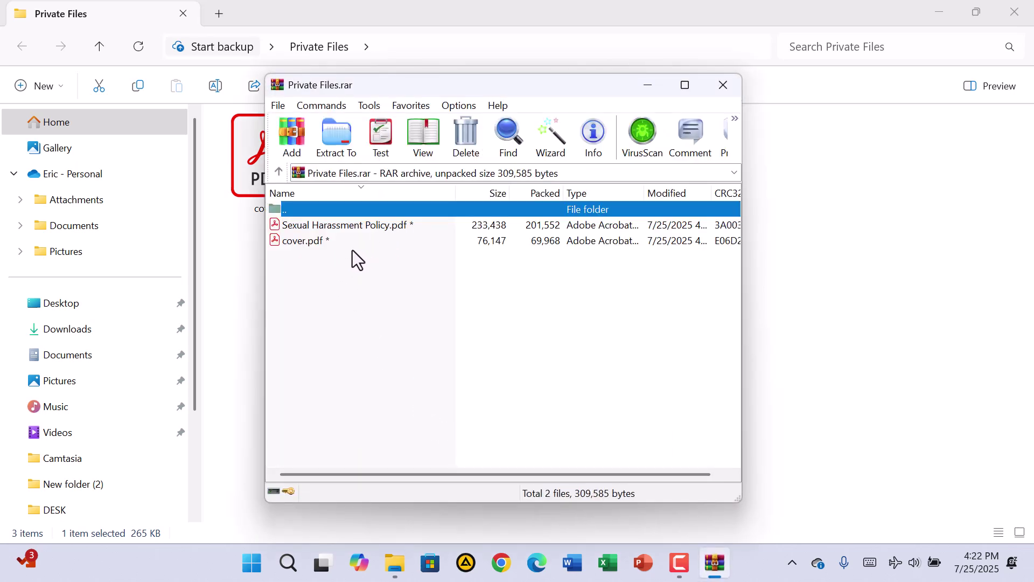
- Open cover.pdf from the archive in a maximized Acrobat window with the tools panel closed
{"action": "double_click", "coordinate": [342, 239]}
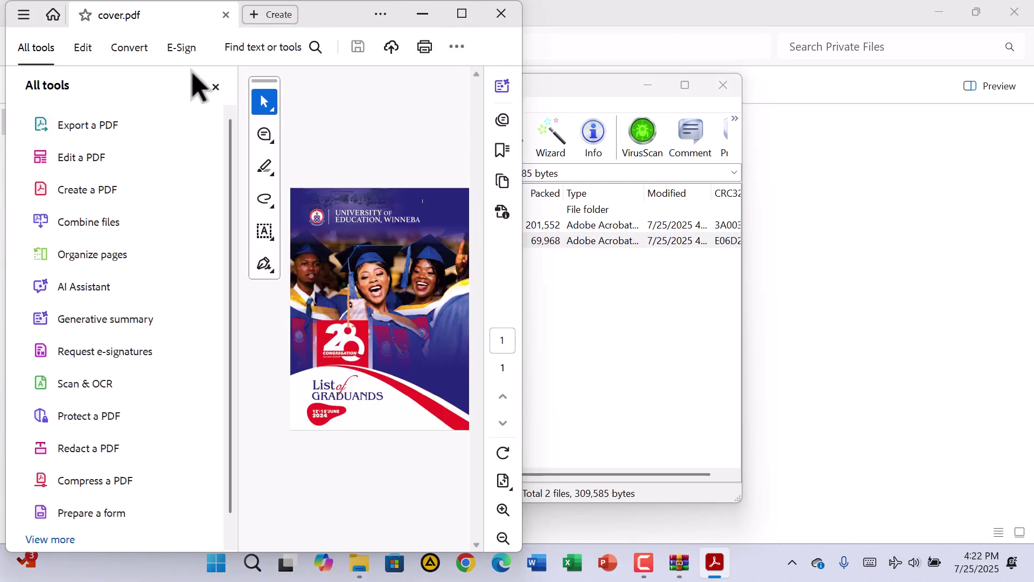
{"action": "left_click", "coordinate": [215, 87]}
{"action": "left_click", "coordinate": [462, 14]}
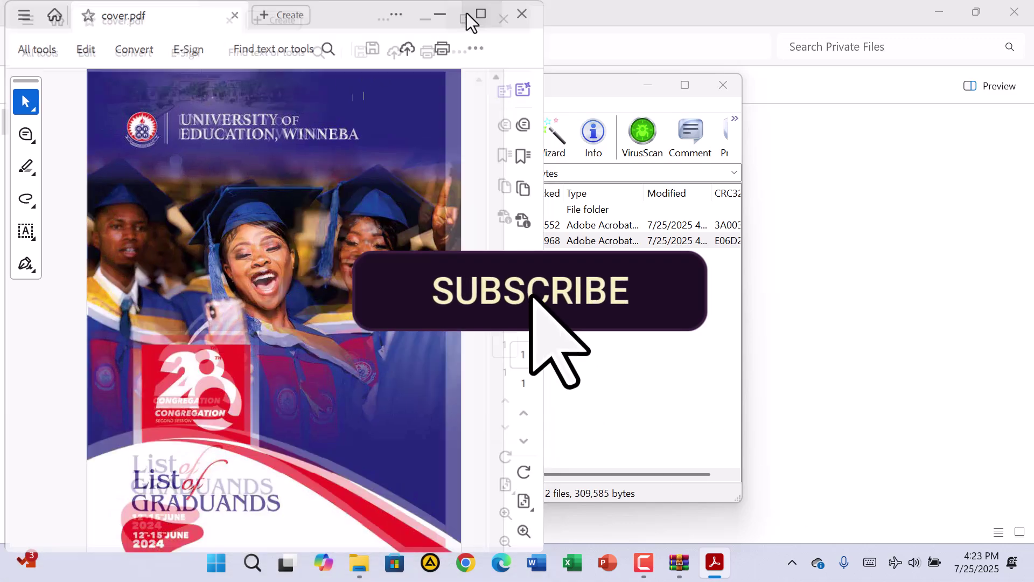